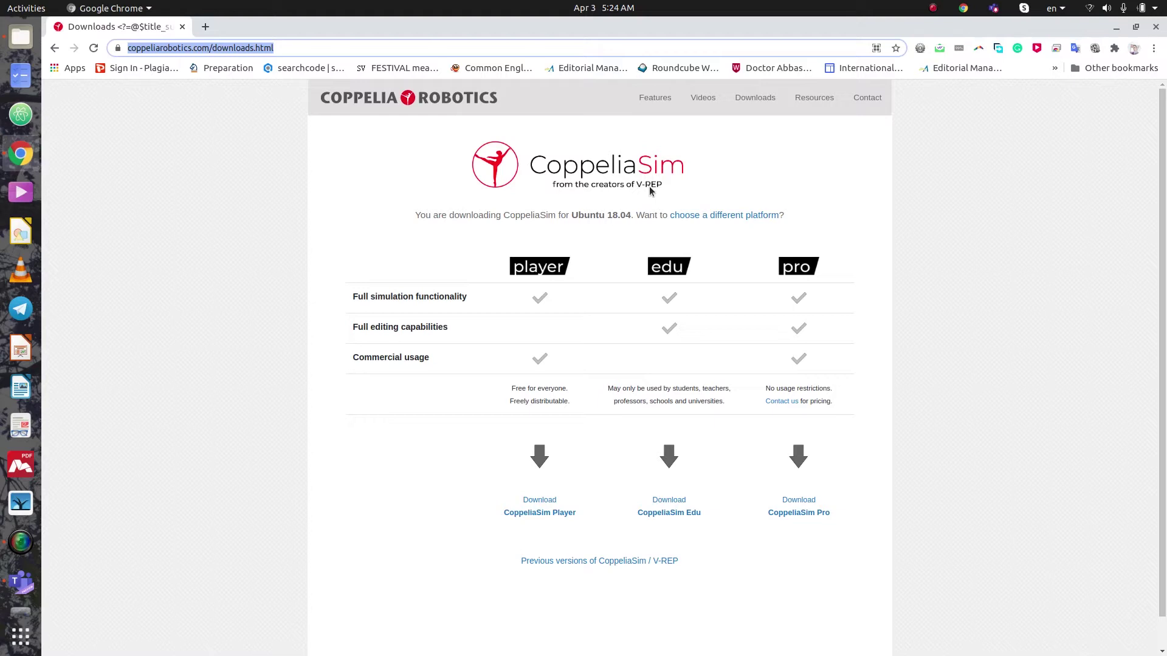
# Change the CoppeliaSim download platform to Ubuntu 20.04 and choose Download CoppeliaSim Edu
pyautogui.click(151, 181)
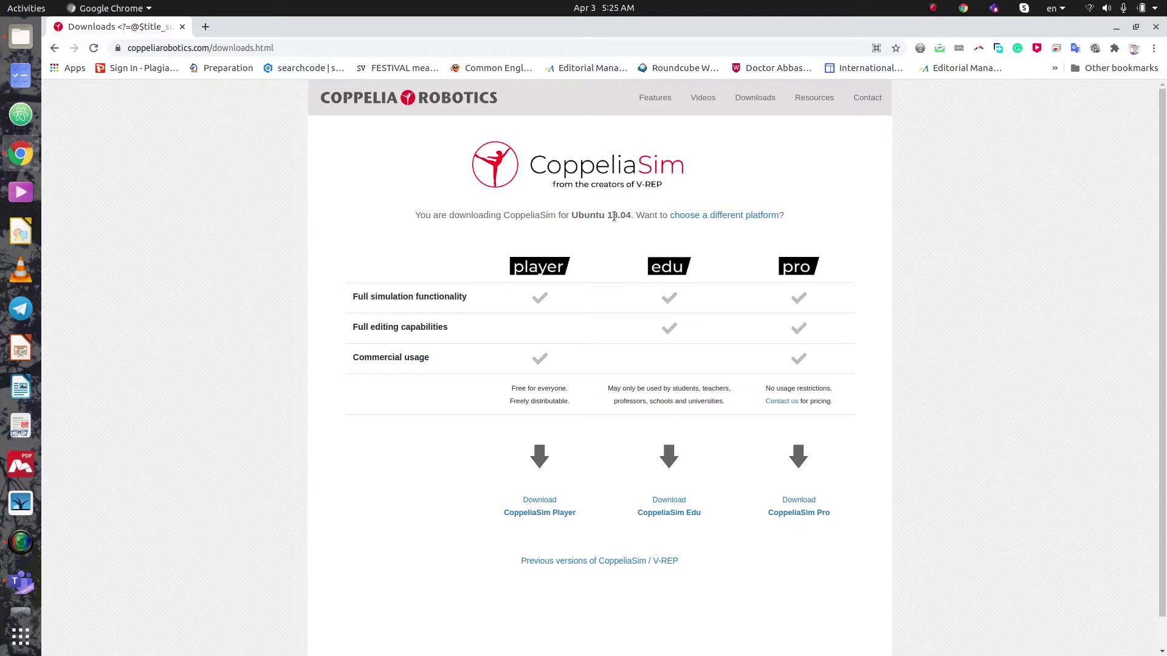
pyautogui.click(725, 217)
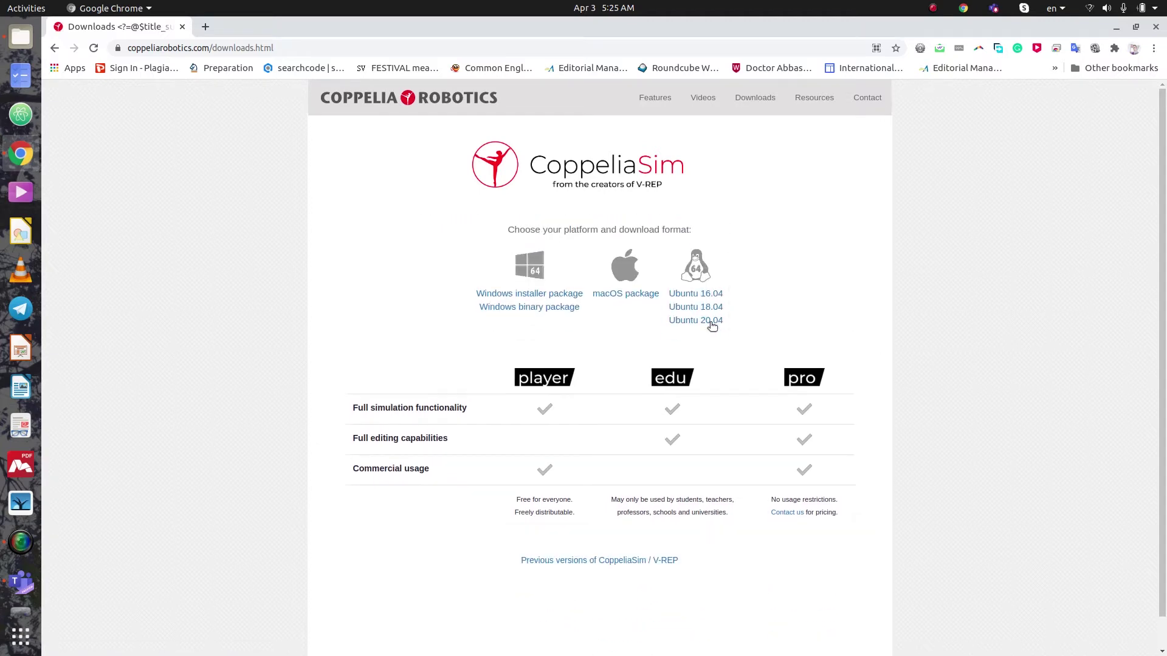
pyautogui.click(707, 322)
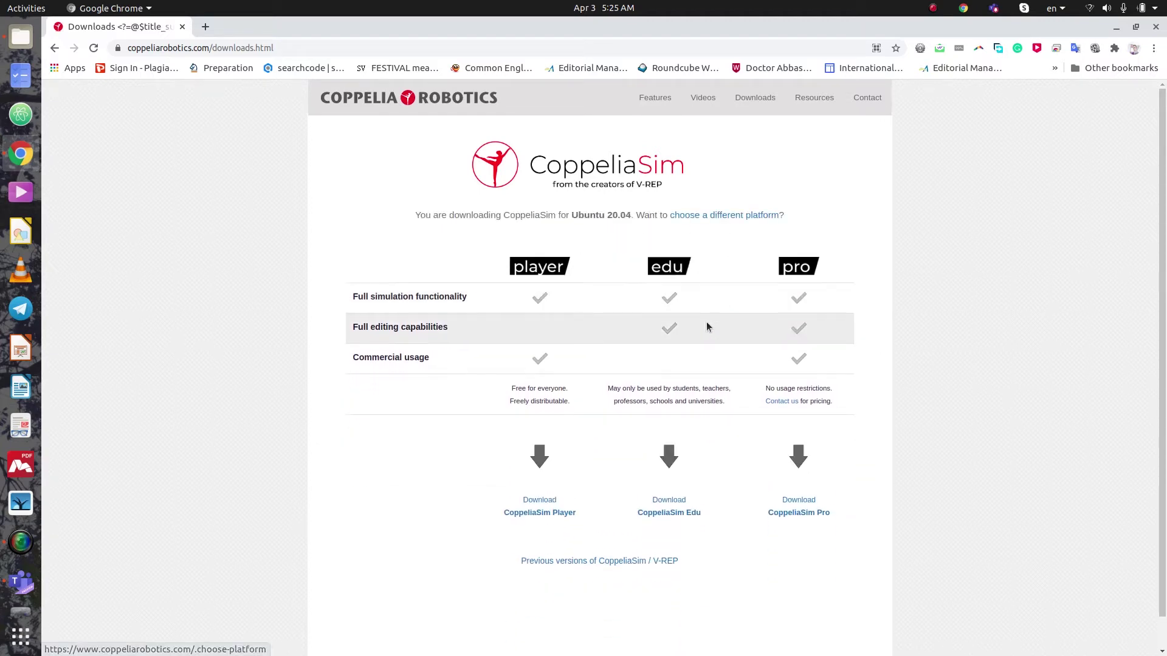
pyautogui.click(679, 511)
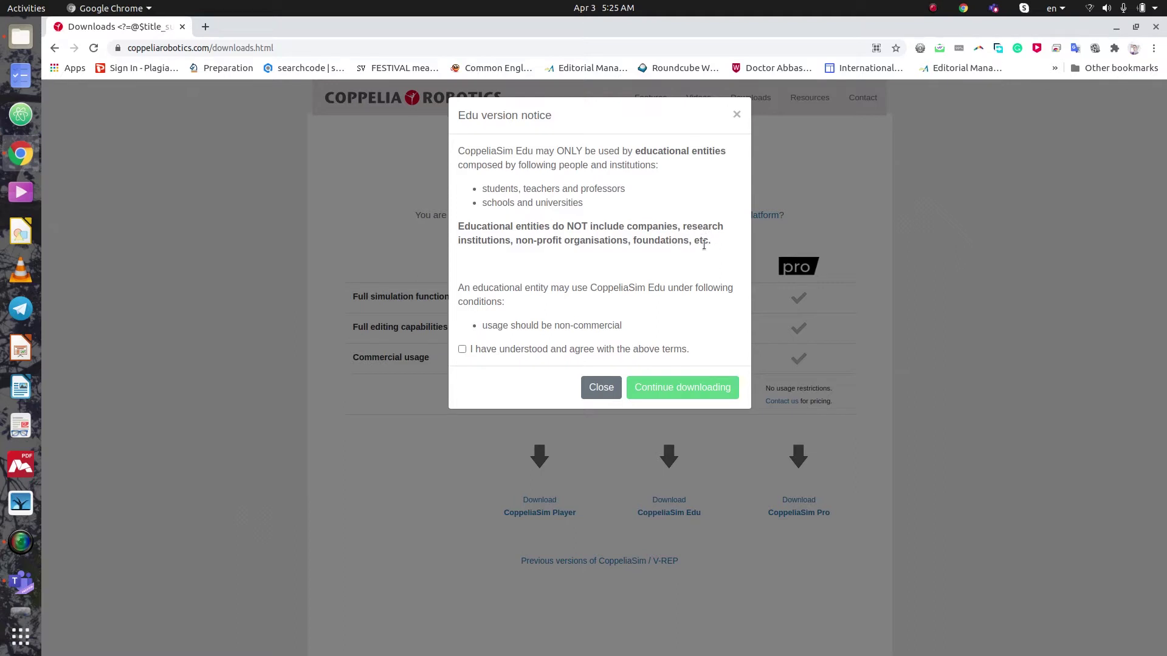
# Tick 'I have understood and agree with the above terms' in the Edu version notice
pyautogui.click(462, 350)
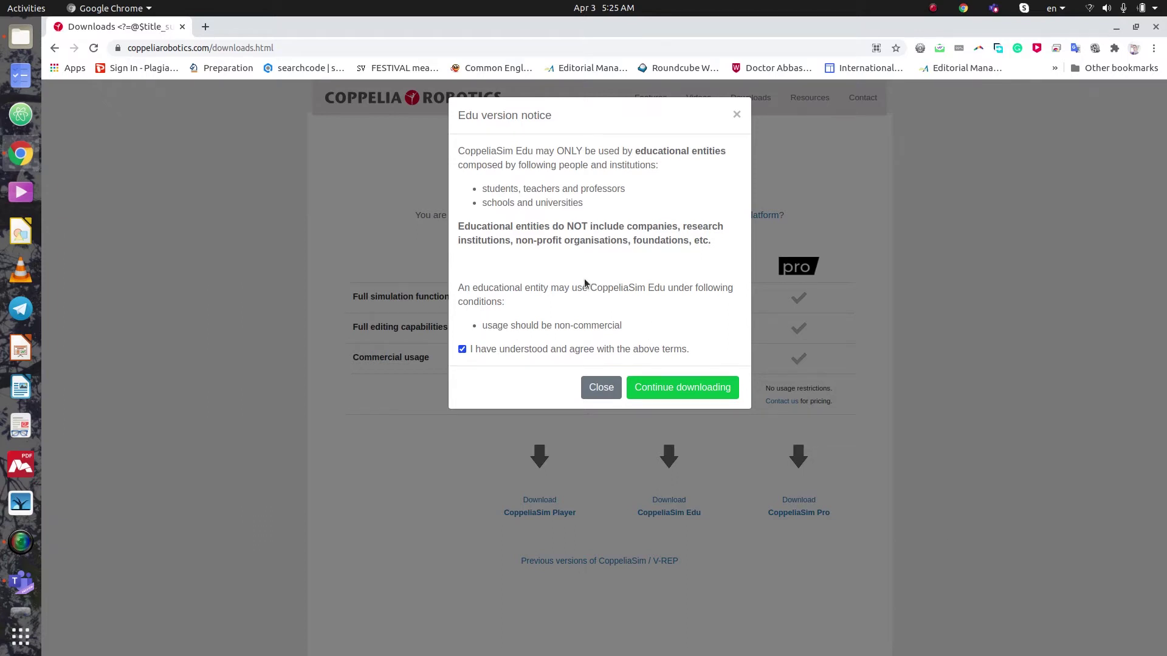
# Extract Here the 156.4 MB CoppeliaSim tar.xz in Downloads, creating CoppeliaSim_Edu_V4_1_0_Ubuntu20_04
pyautogui.click(21, 37)
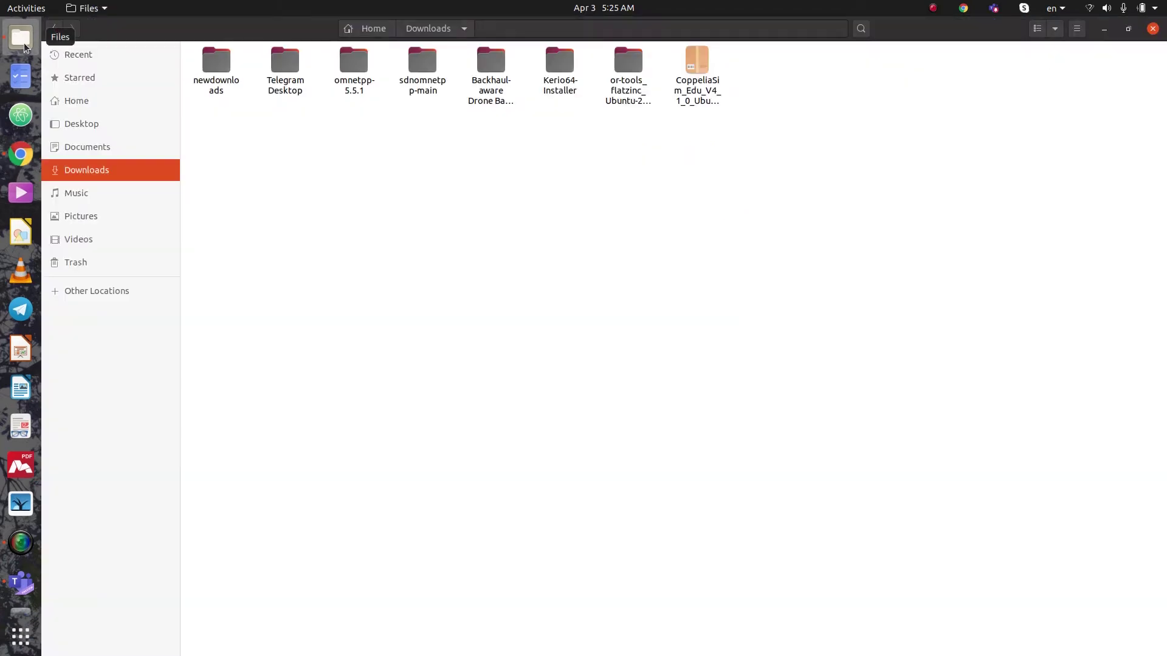
pyautogui.click(698, 88)
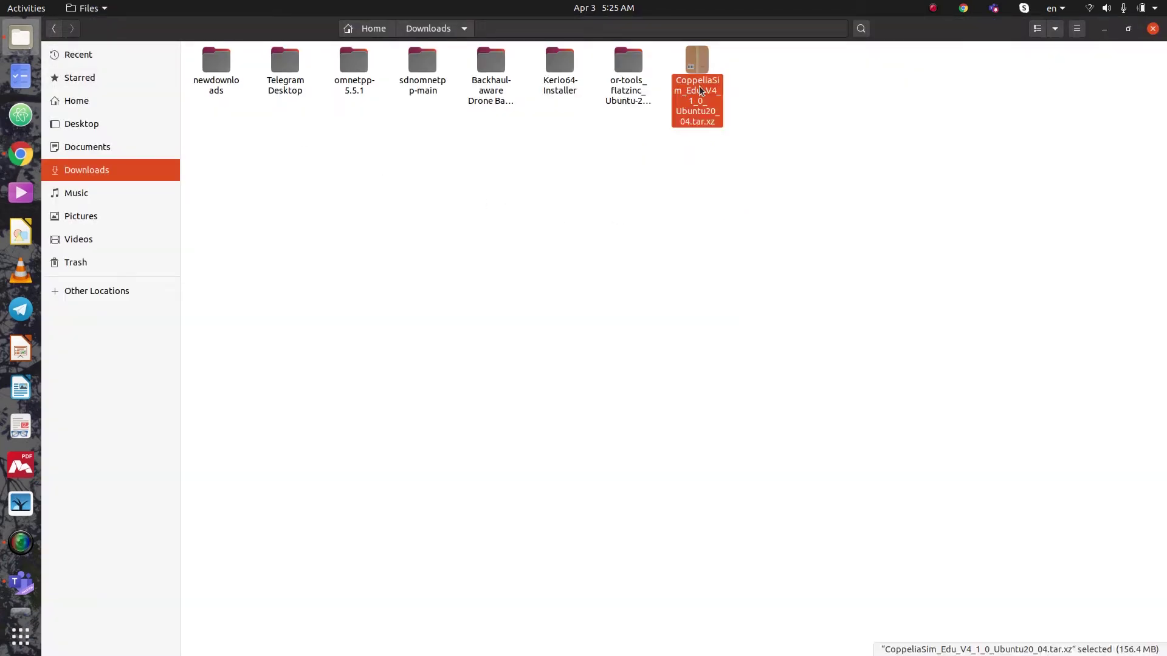
pyautogui.rightClick(699, 87)
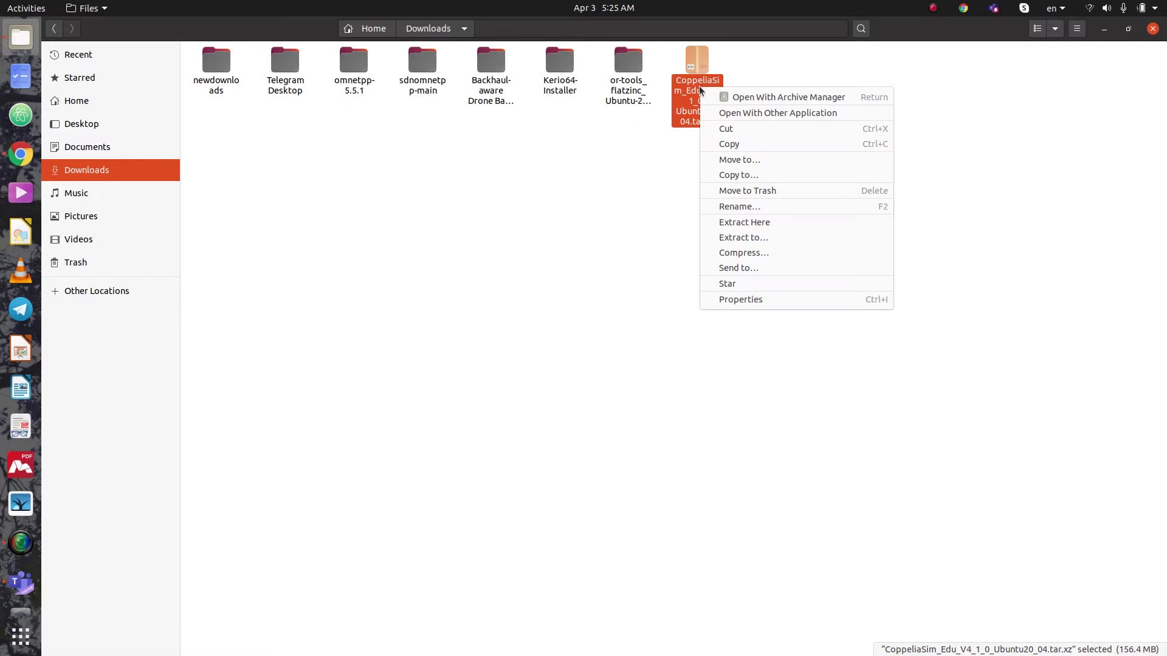
pyautogui.click(778, 222)
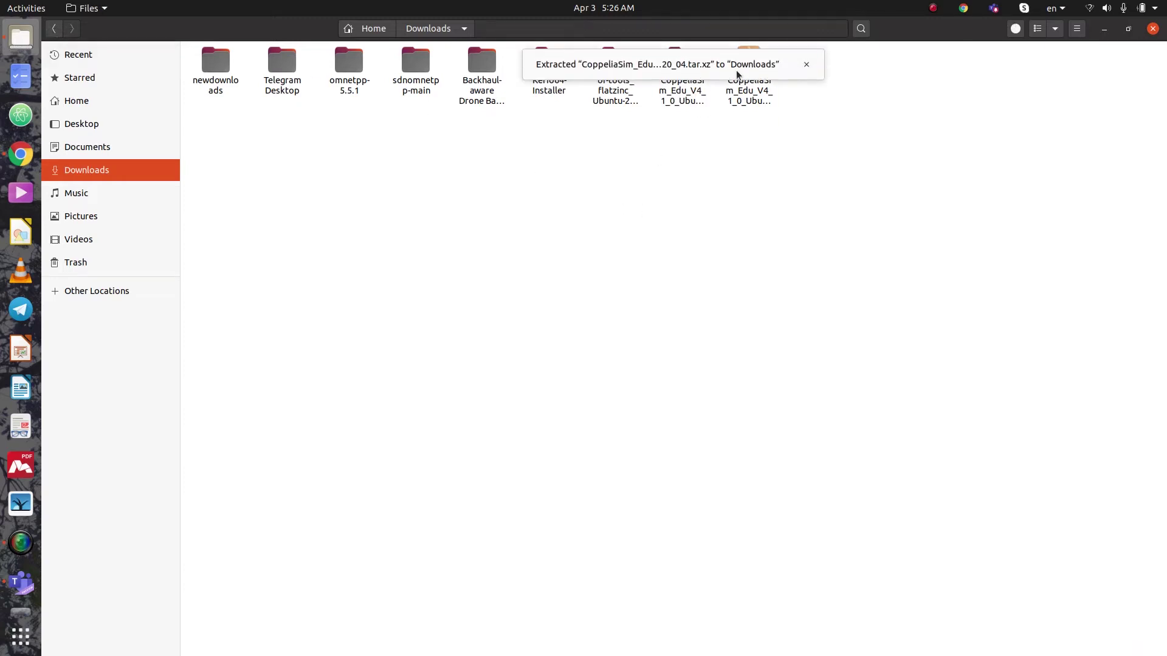
pyautogui.click(807, 64)
pyautogui.click(690, 82)
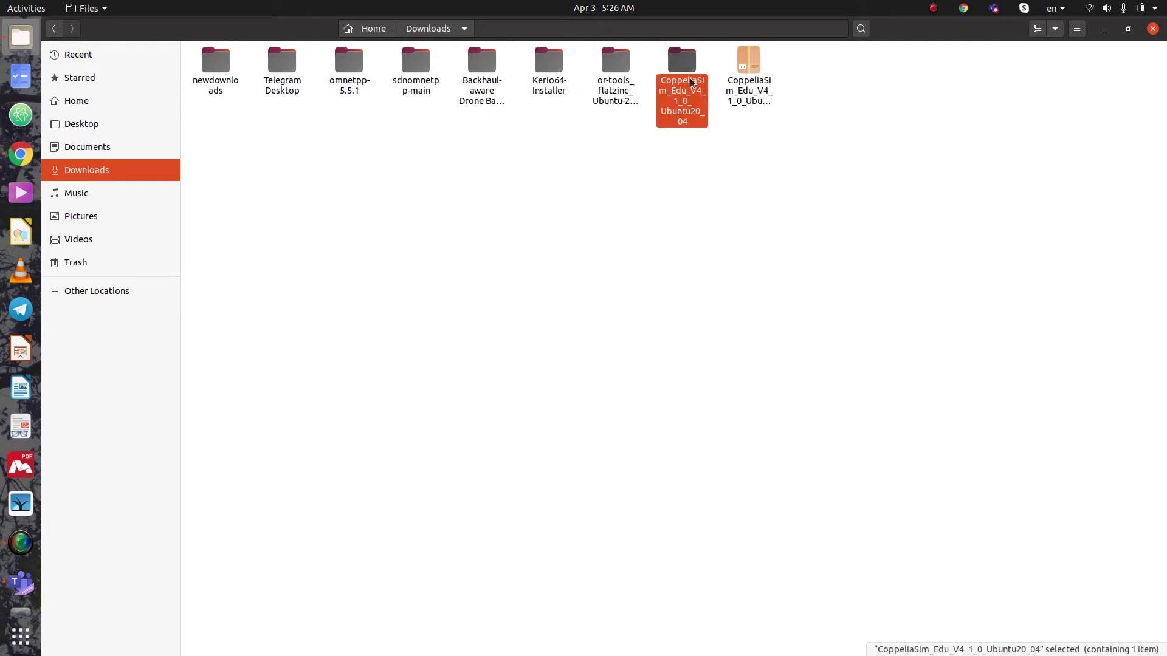
# Rename the extracted CoppeliaSim folder to VREP and open a terminal window
pyautogui.rightClick(691, 82)
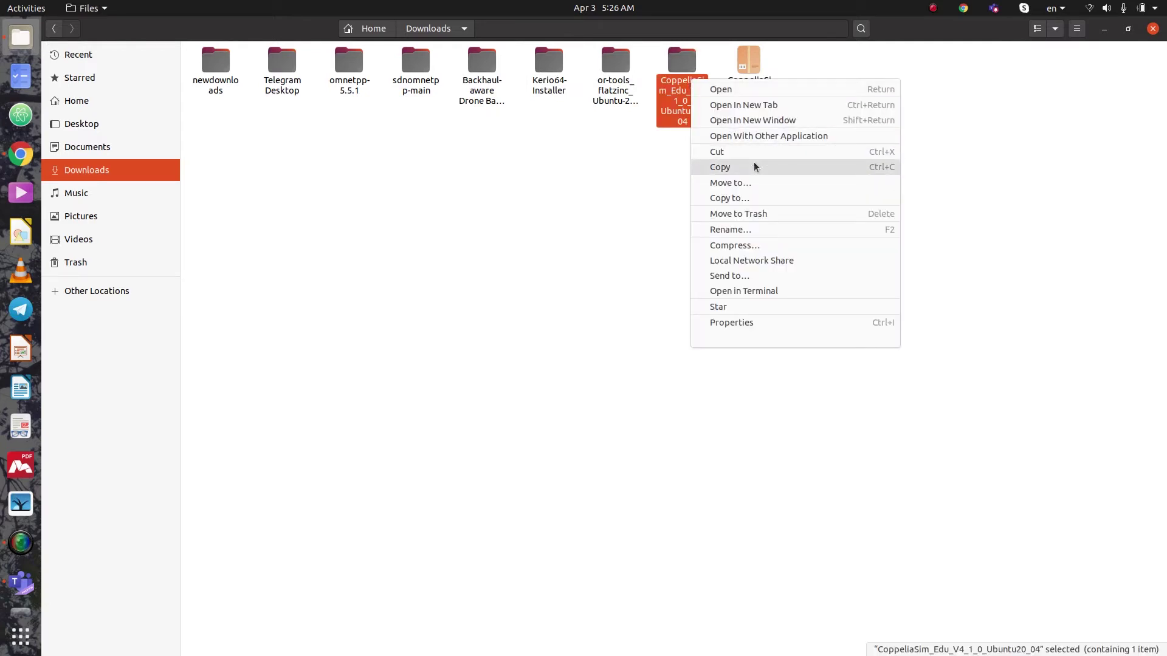
pyautogui.click(757, 228)
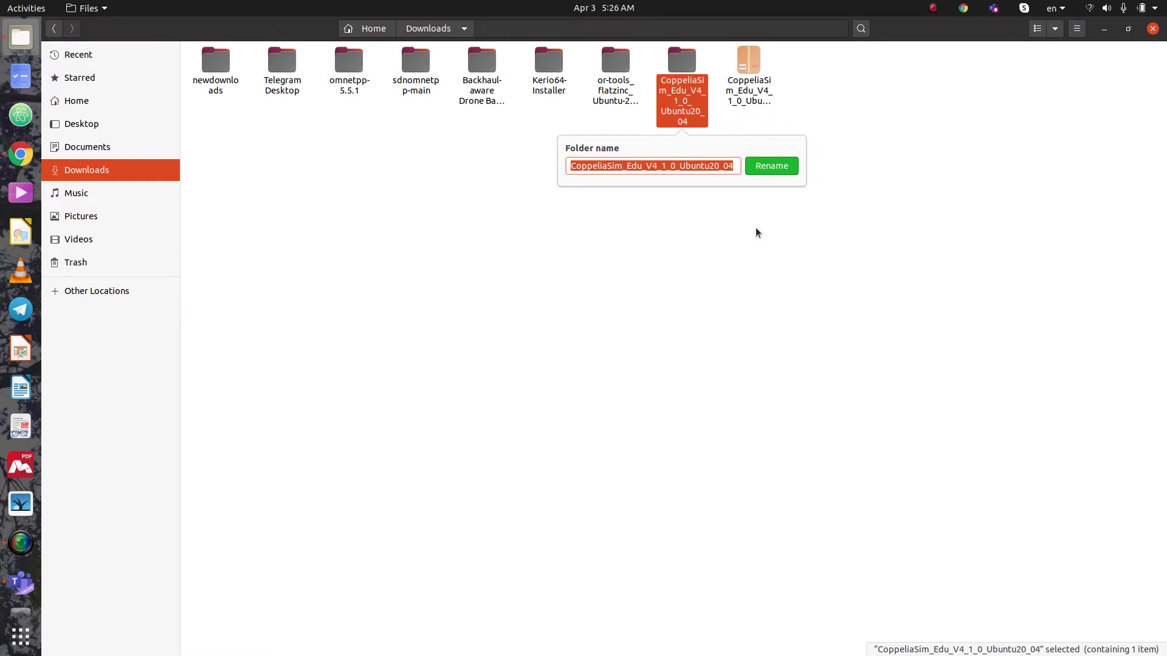
pyautogui.write('VREP')
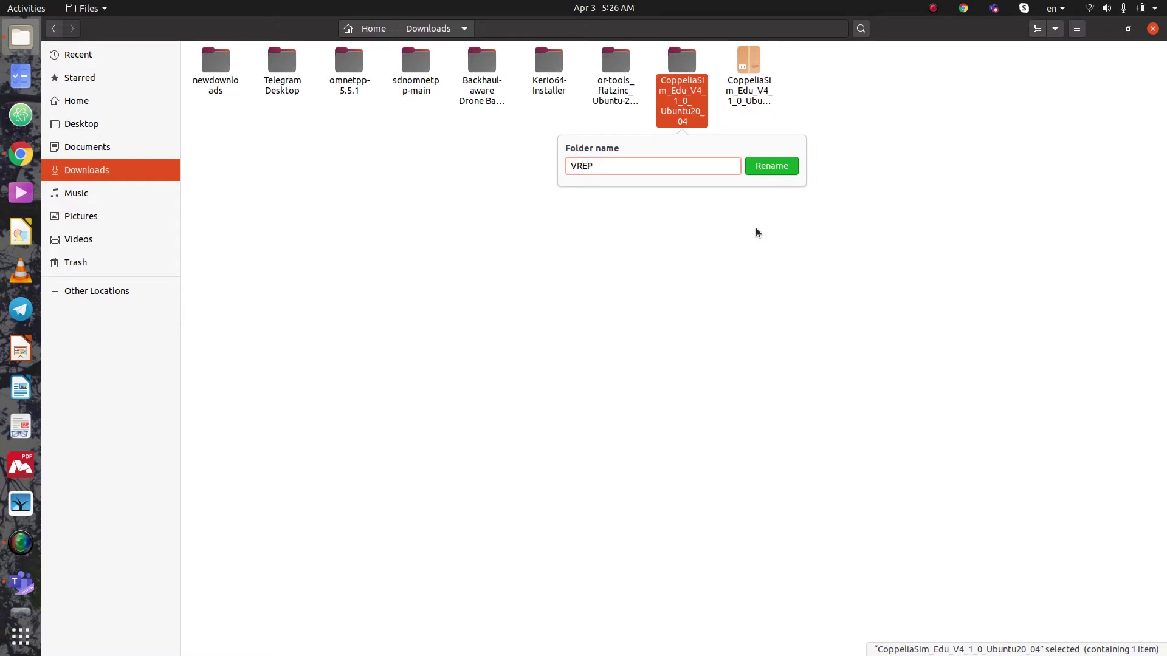
pyautogui.press('Return')
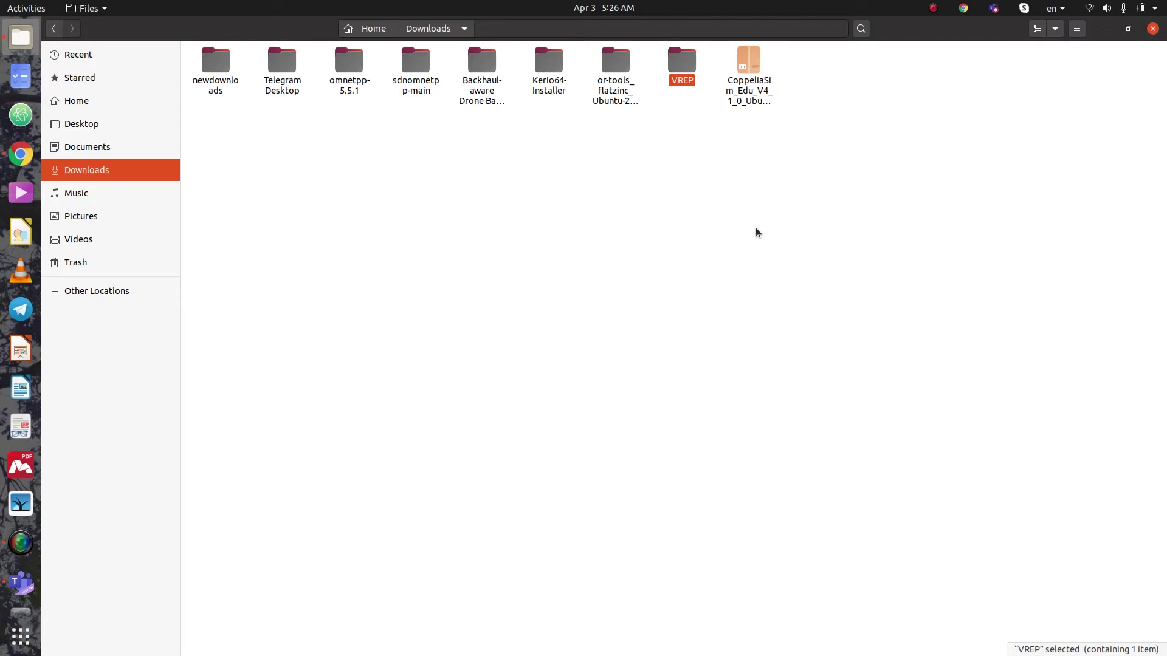
pyautogui.hotkey('ctrl', 'alt', 't')
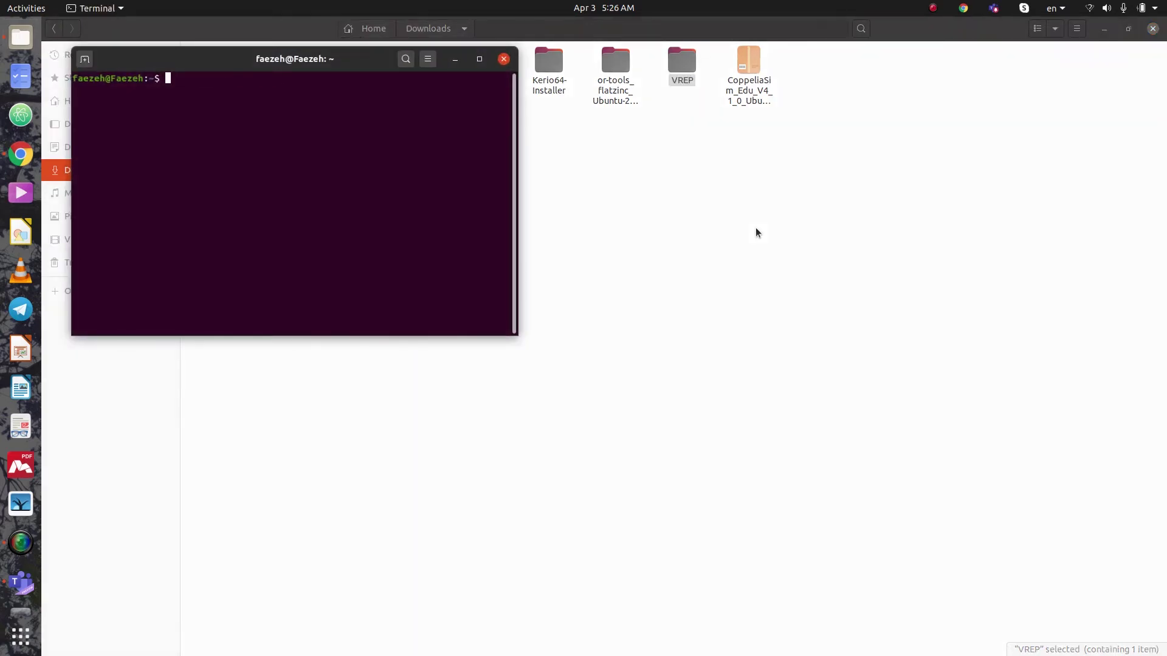
# Open .bashrc in gedit as root from the terminal, entering the administrator password
pyautogui.hotkey('ctrl', 'shift', 'v')
pyautogui.press('Return')
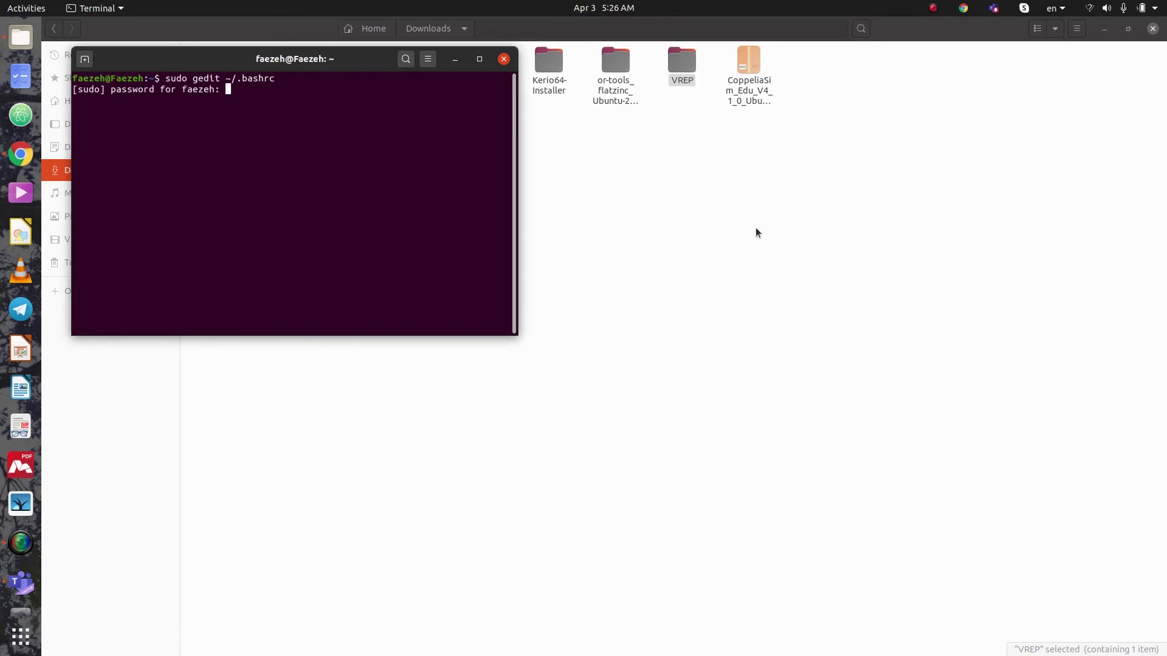
pyautogui.press('Return')
# Rejoin the split CPLEX PATH export line and add an empty line below it
pyautogui.scroll(-5, 1164, 507)
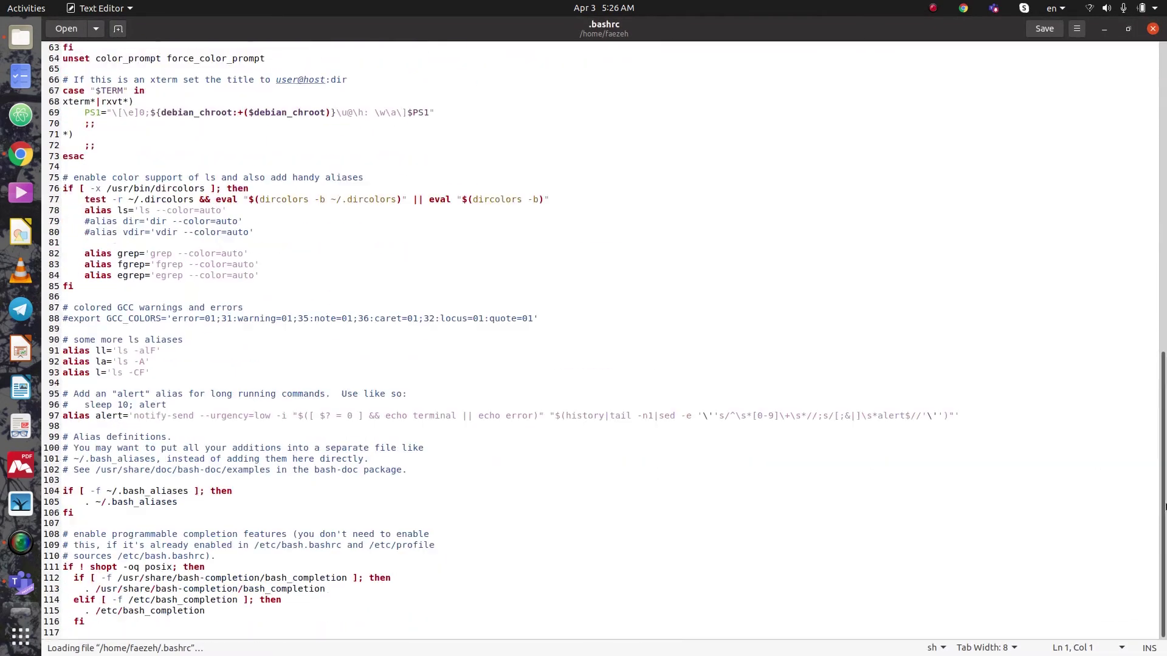
pyautogui.click(515, 594)
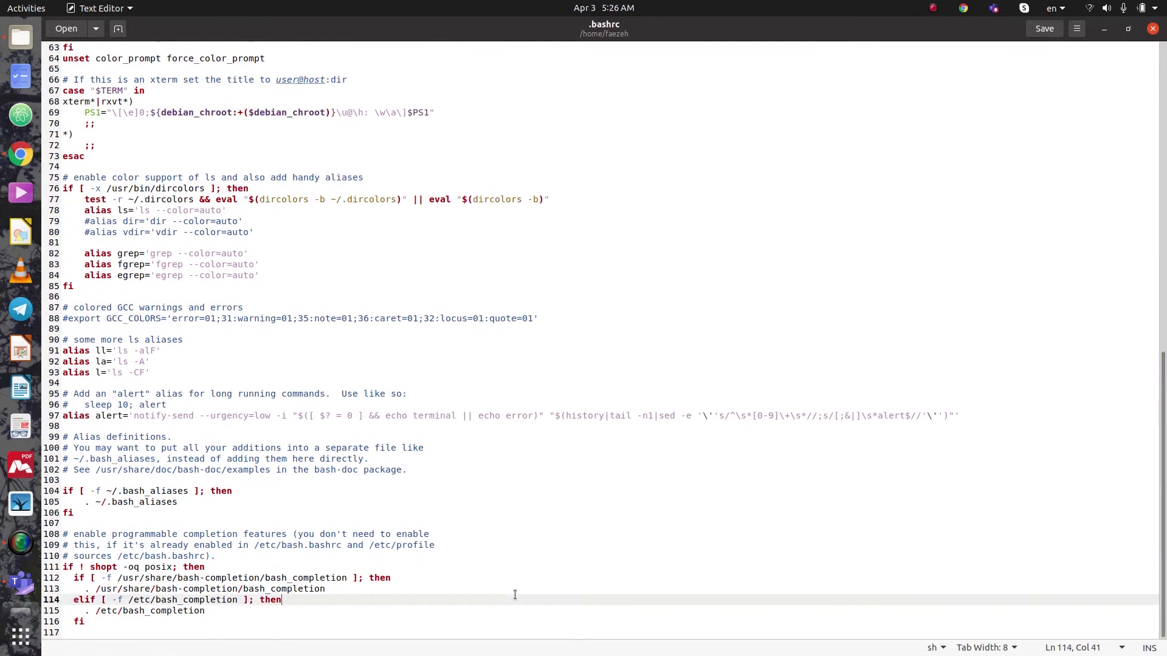
pyautogui.press('Down')
pyautogui.press('Down')
pyautogui.press('Down')
pyautogui.press('Down')
pyautogui.press('Down')
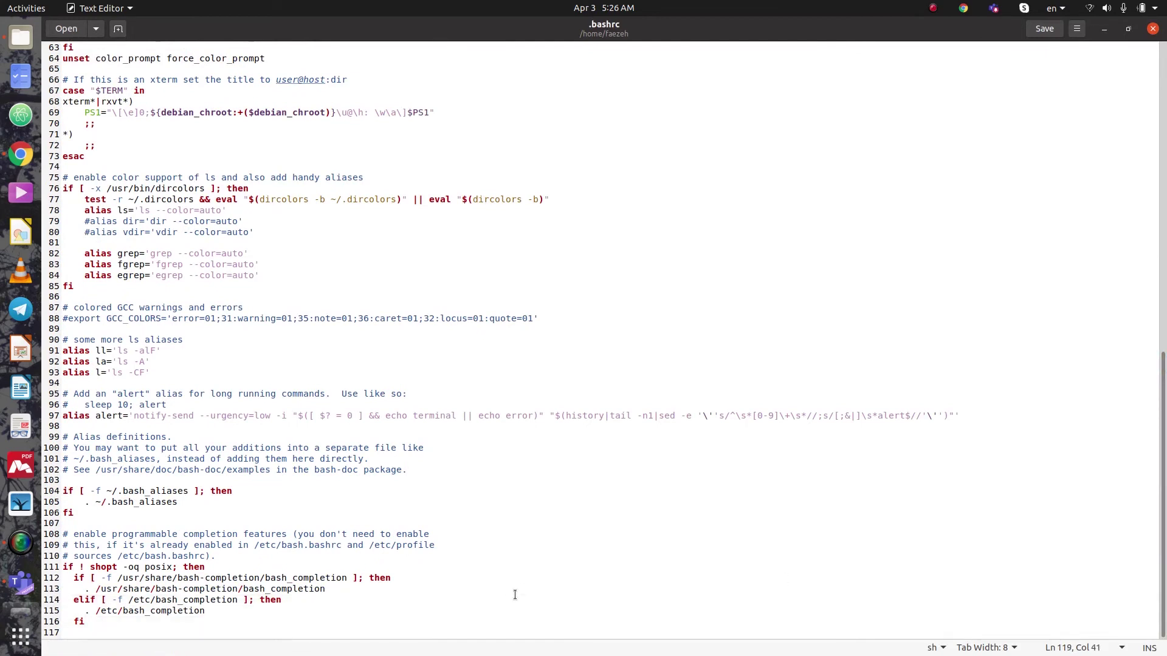
pyautogui.press('Down')
pyautogui.press('Return')
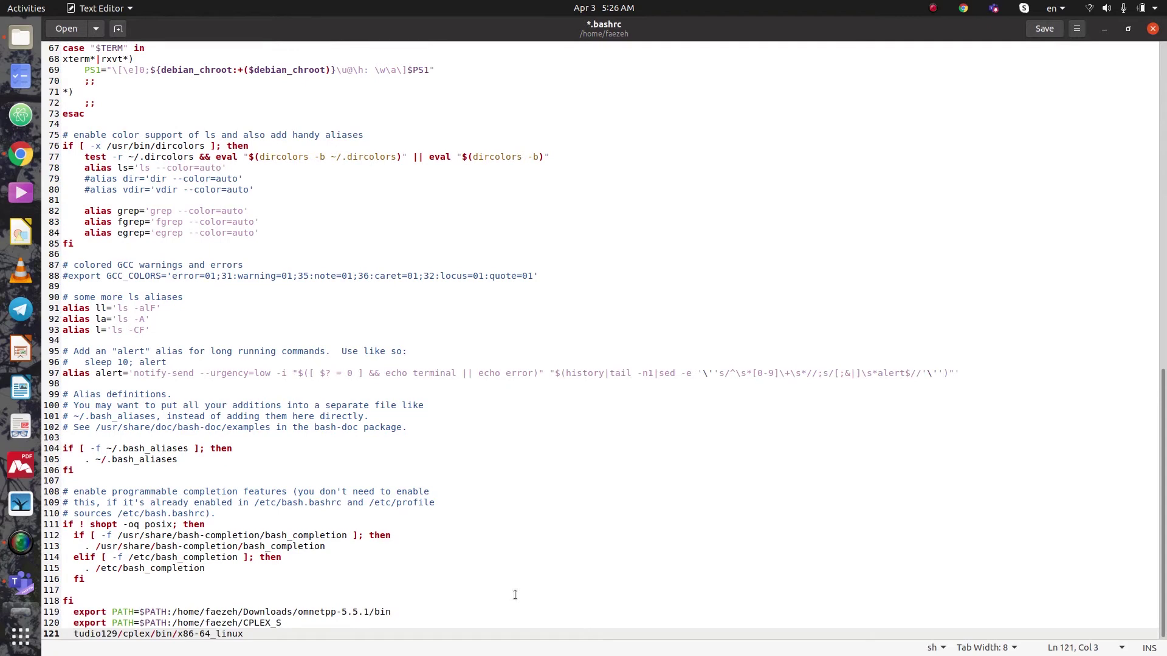
pyautogui.press('BackSpace')
pyautogui.press('BackSpace')
pyautogui.press('BackSpace')
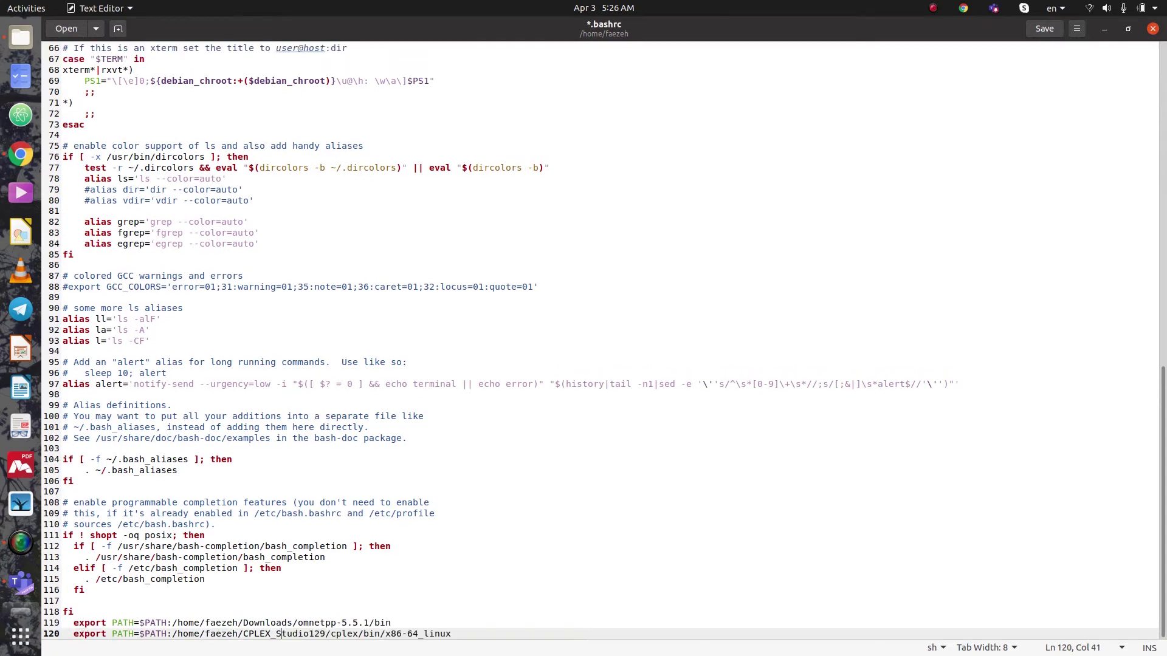
pyautogui.press('End')
pyautogui.press('Return')
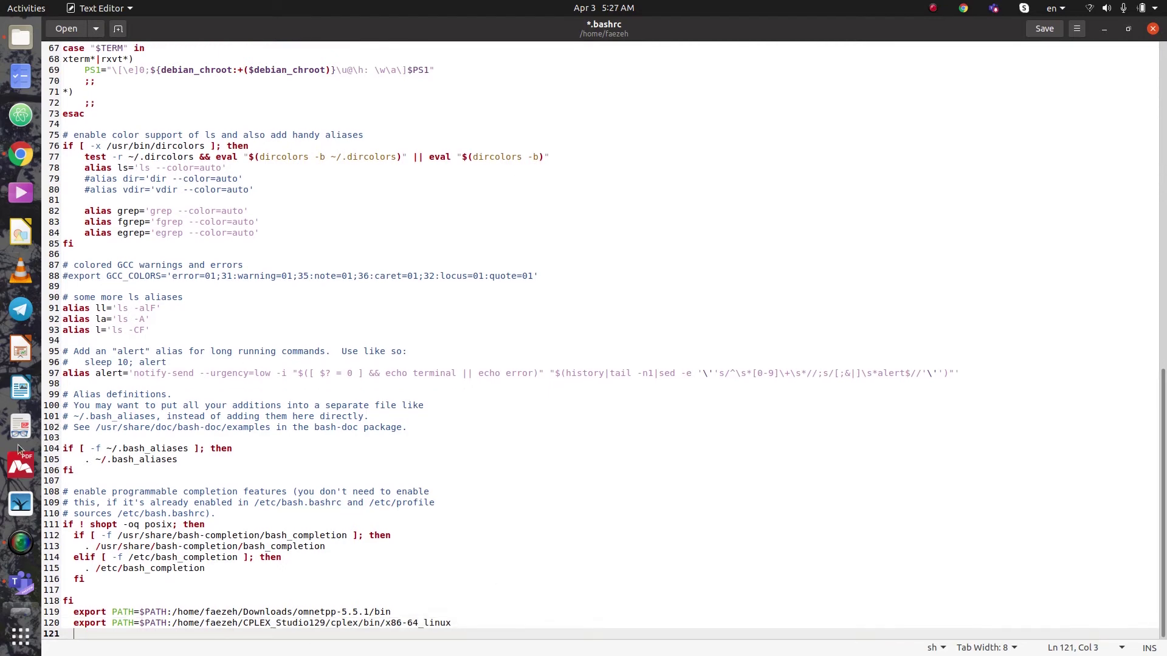
pyautogui.click(24, 588)
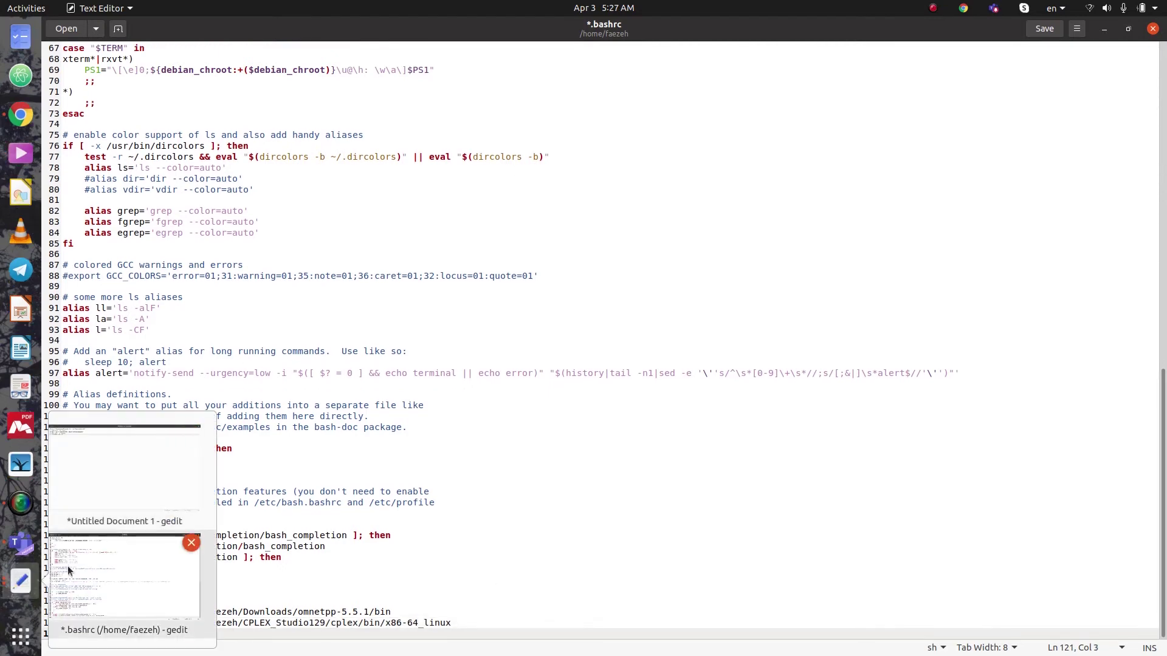
# Copy the VREP_ROOT export line from the untitled notes document
pyautogui.click(64, 524)
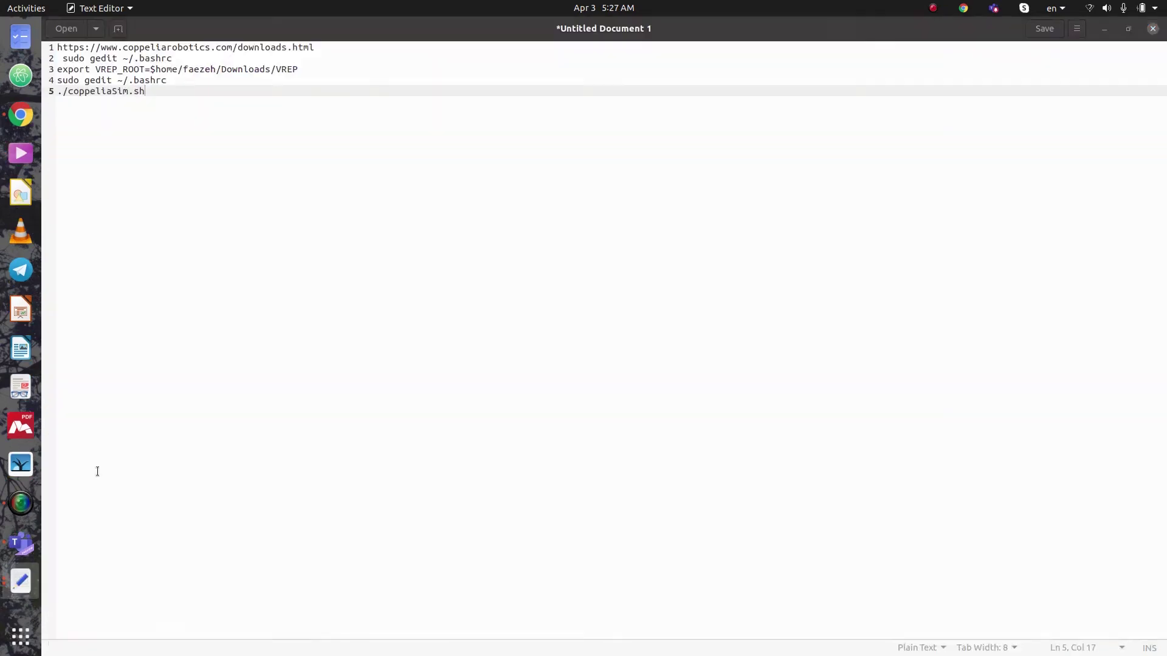
pyautogui.tripleClick(120, 69)
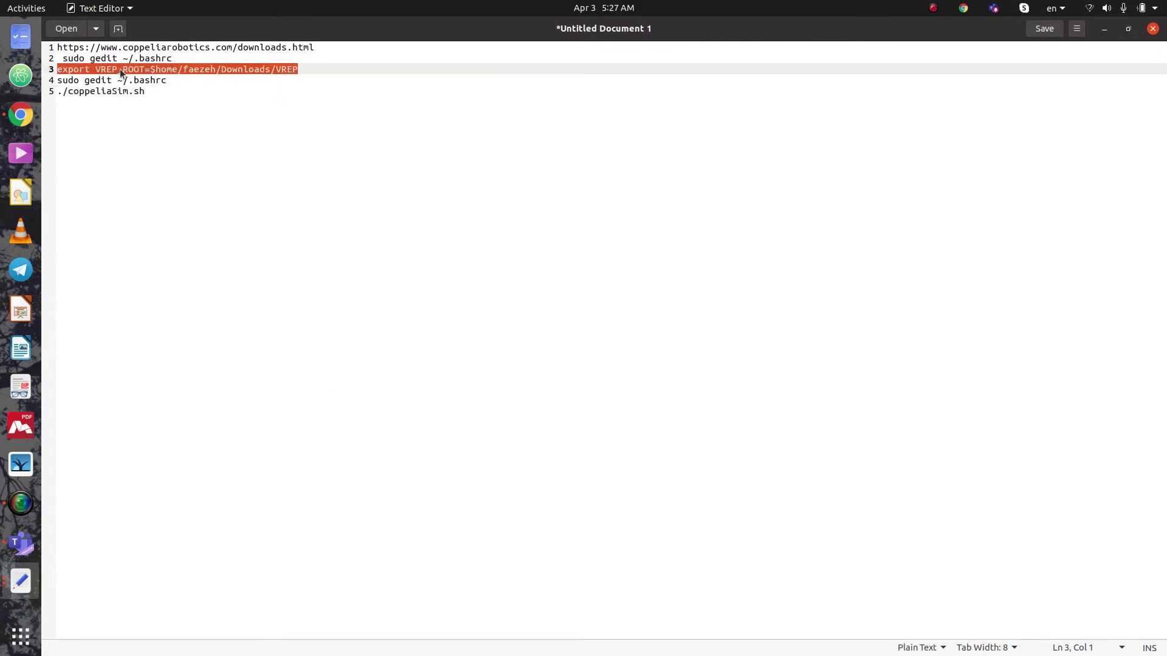
pyautogui.rightClick(119, 69)
pyautogui.click(161, 126)
# Paste the VREP_ROOT export for Downloads/VREP at the end of .bashrc and save
pyautogui.click(21, 557)
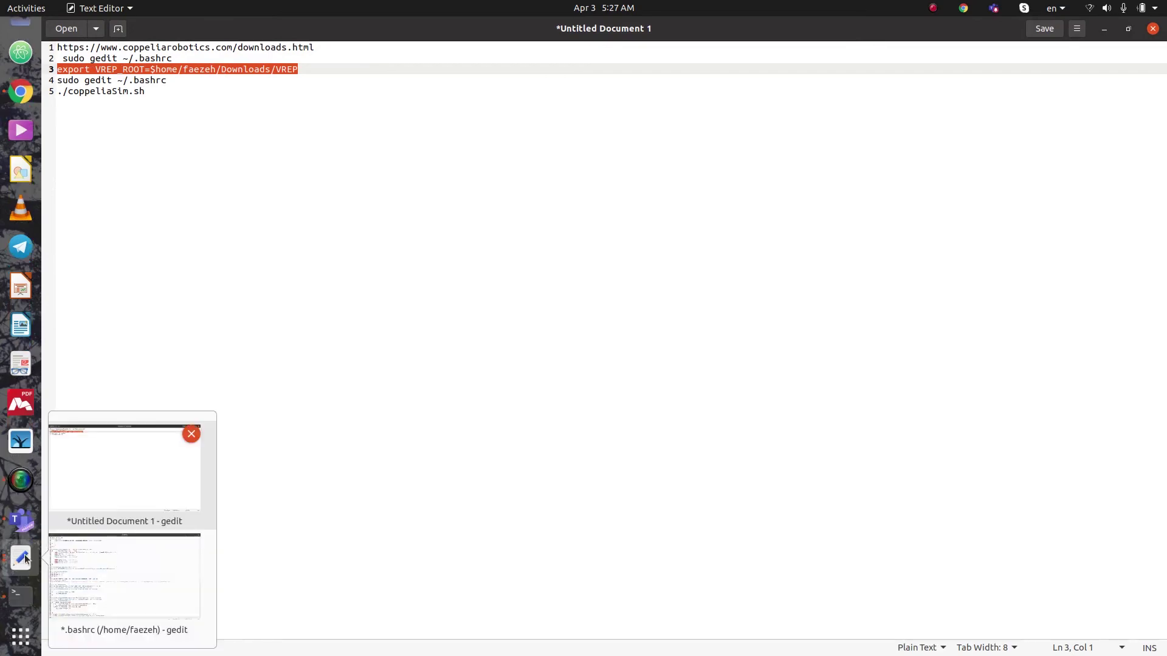
pyautogui.click(201, 612)
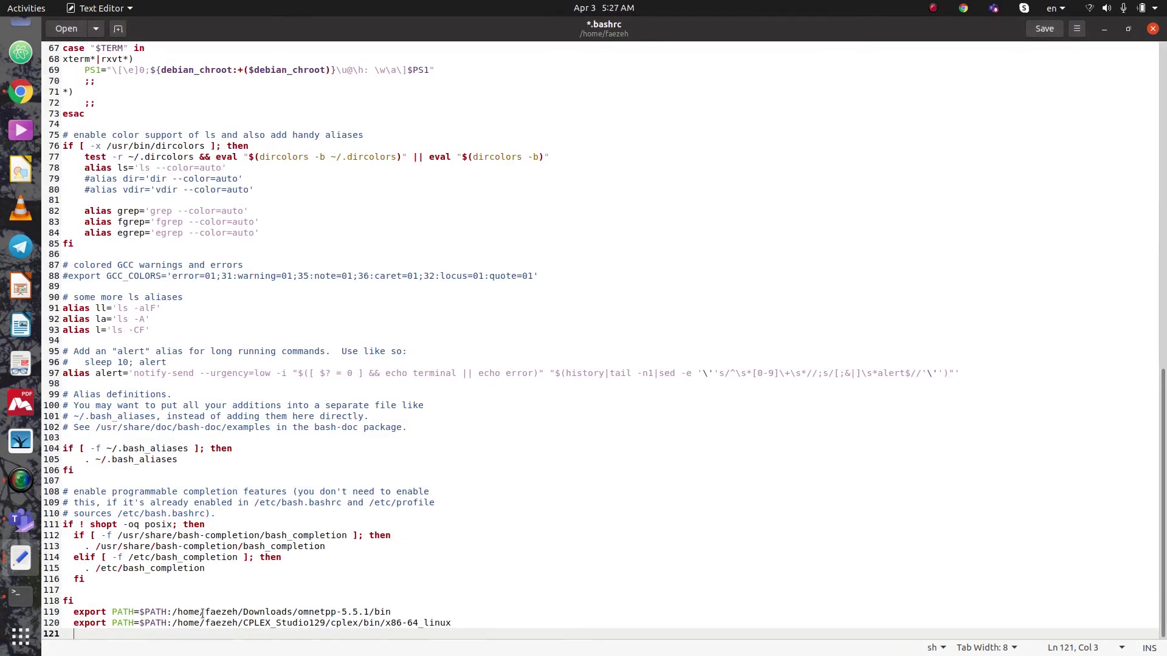
pyautogui.hotkey('ctrl', 'v')
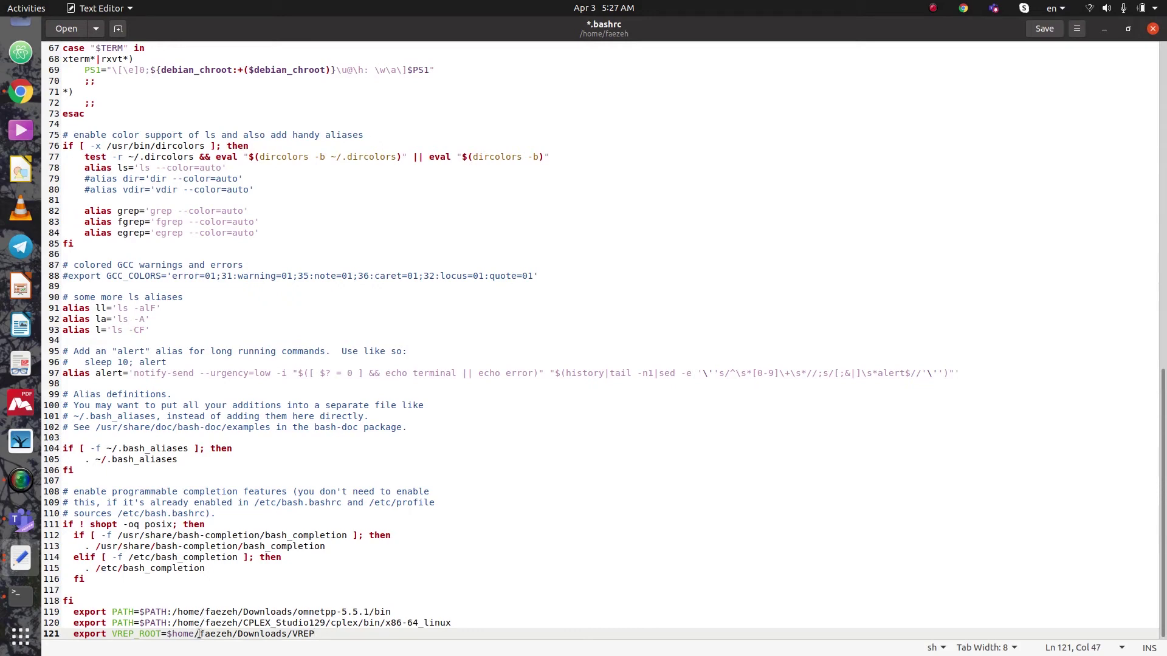
pyautogui.click(199, 634)
pyautogui.hotkey('ctrl', 's')
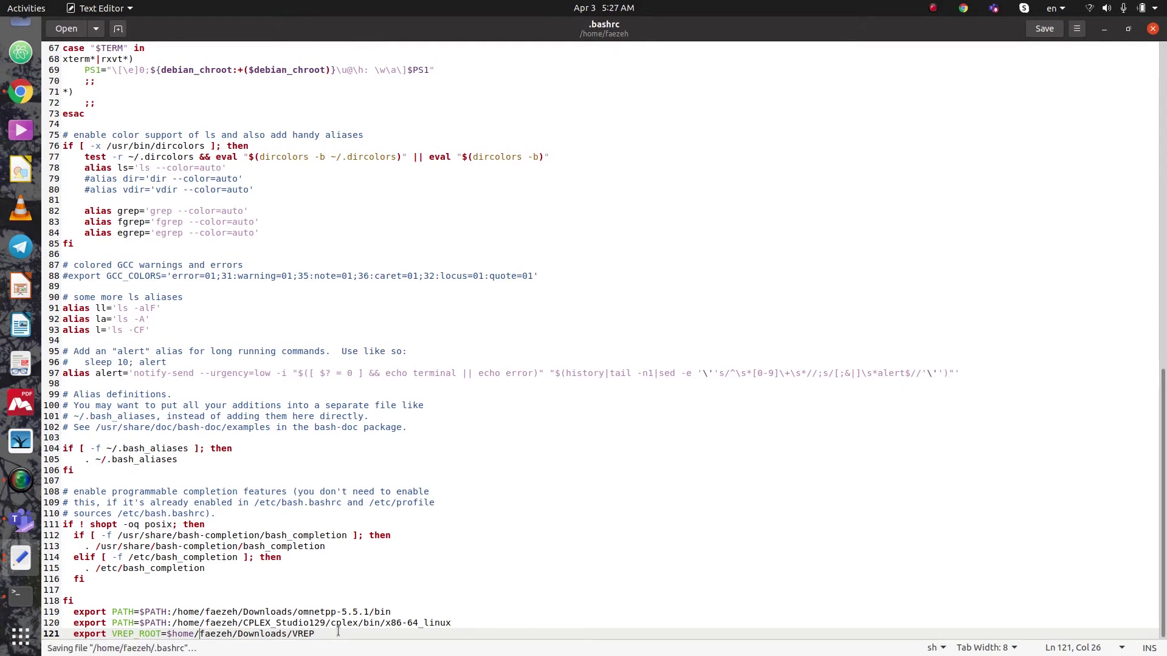
pyautogui.hotkey('alt', 'Tab')
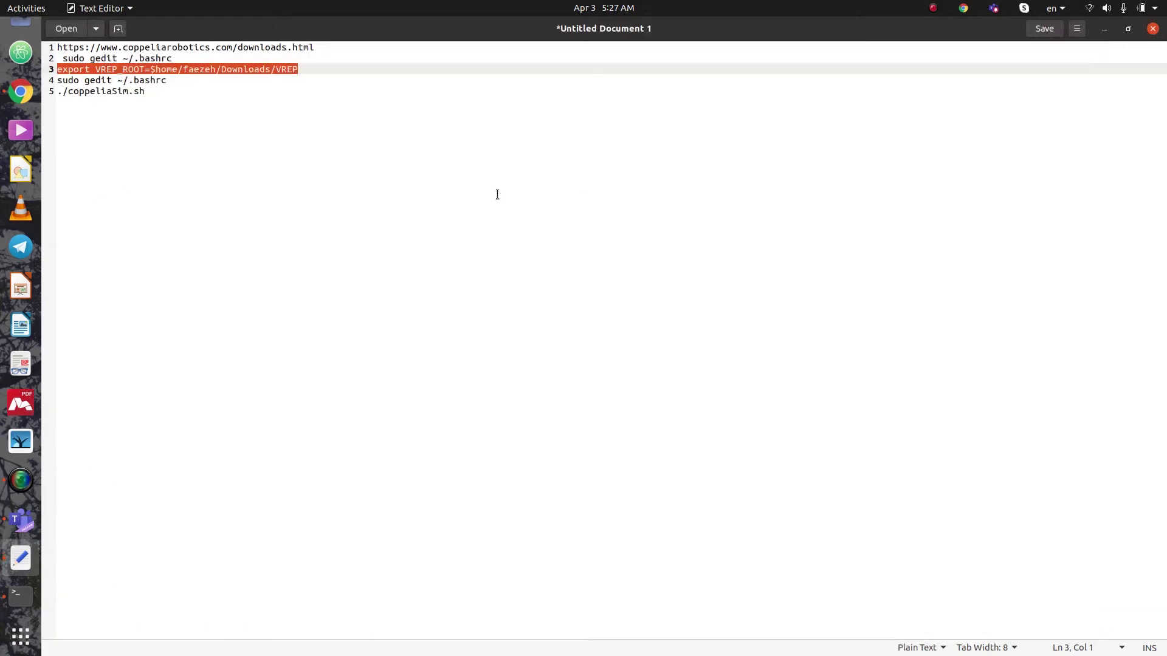
pyautogui.click(20, 596)
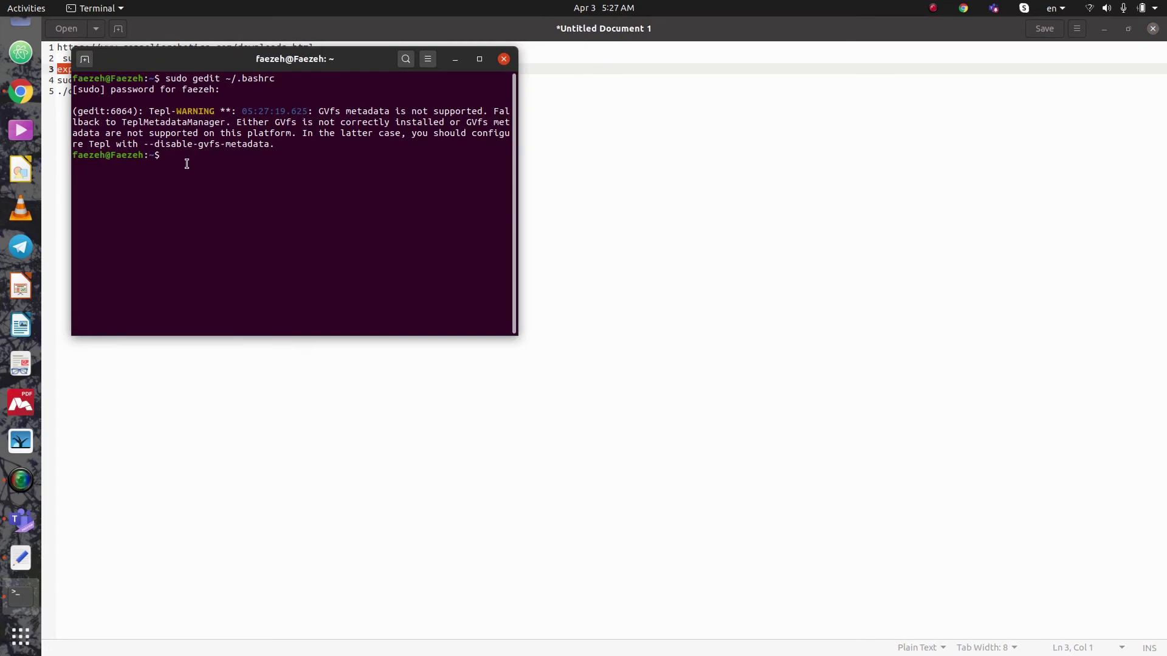
# Run source ~/.bashrc, then cd into Downloads and then VREP
pyautogui.press('Up')
pyautogui.press('Up')
pyautogui.press('Up')
pyautogui.press('Up')
pyautogui.press('Return')
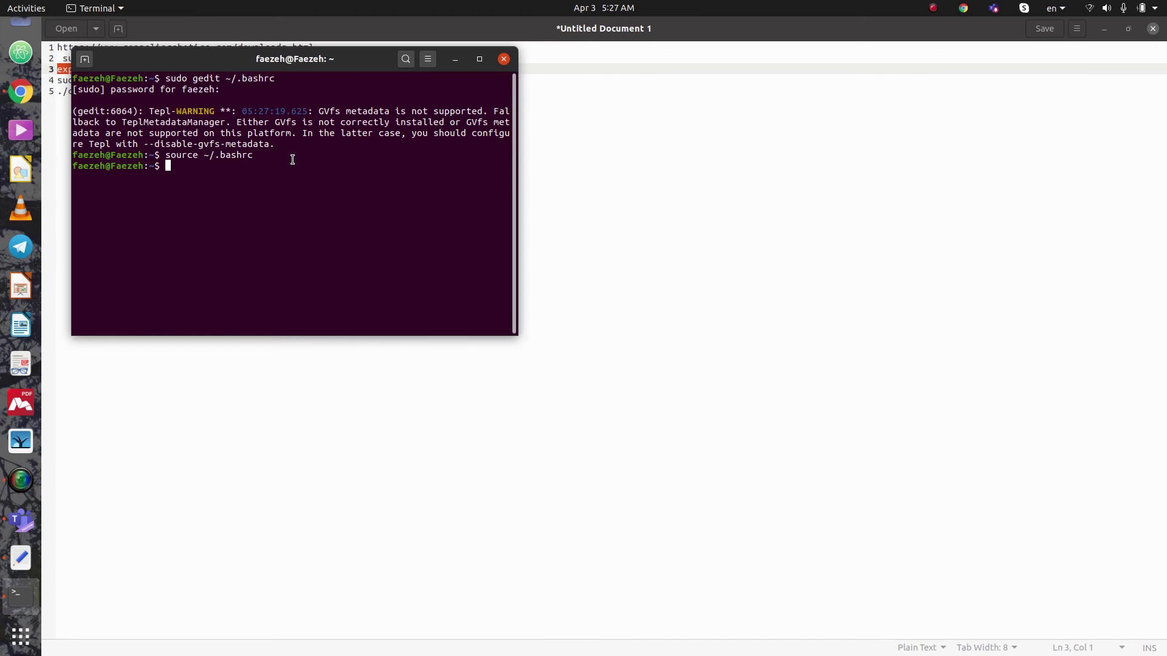
pyautogui.write('cd Downloads')
pyautogui.press('Return')
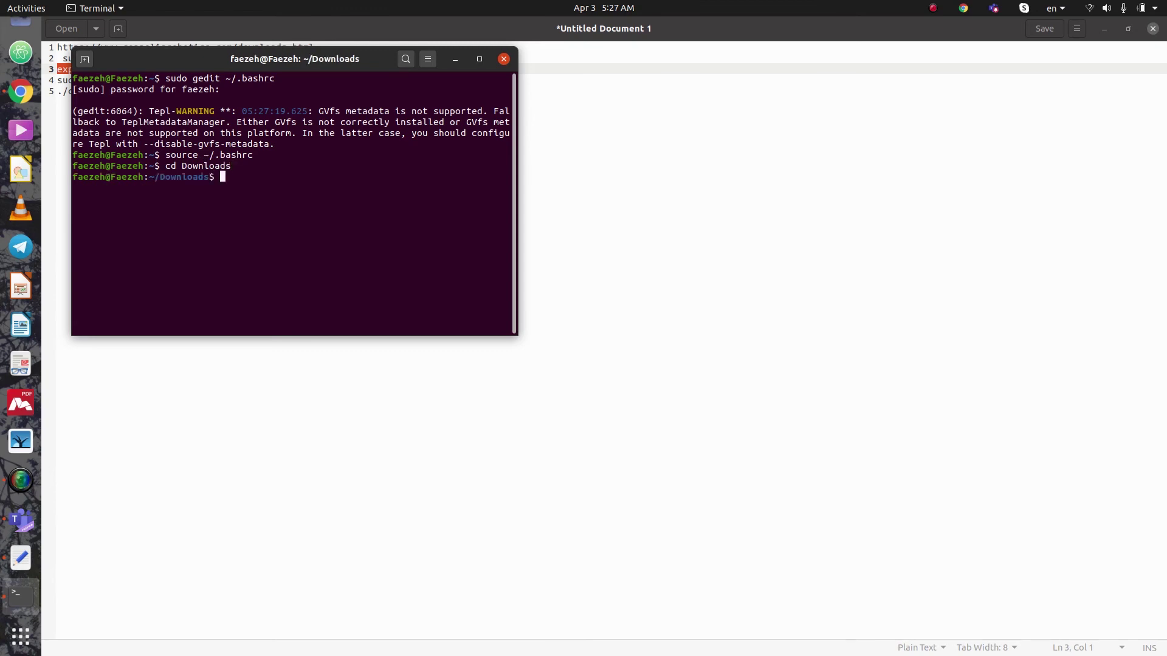
pyautogui.write('cd V')
pyautogui.write('REP')
pyautogui.press('Return')
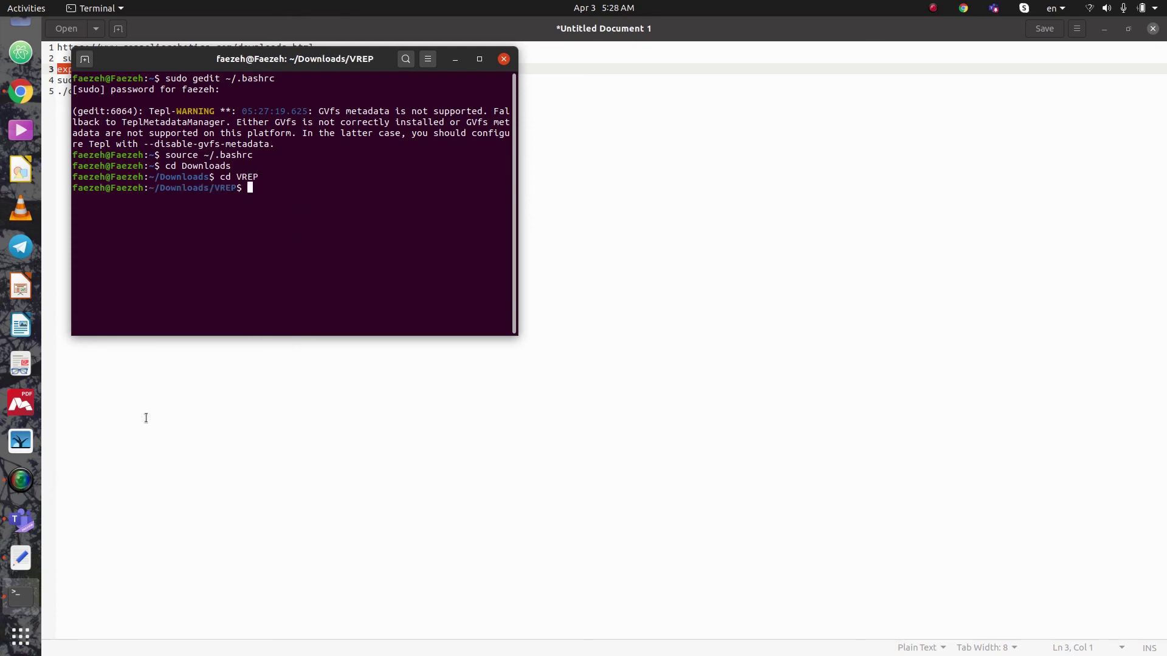
# Copy the ./coppeliaSim.sh command line from the untitled notes document
pyautogui.click(21, 558)
pyautogui.click(127, 92)
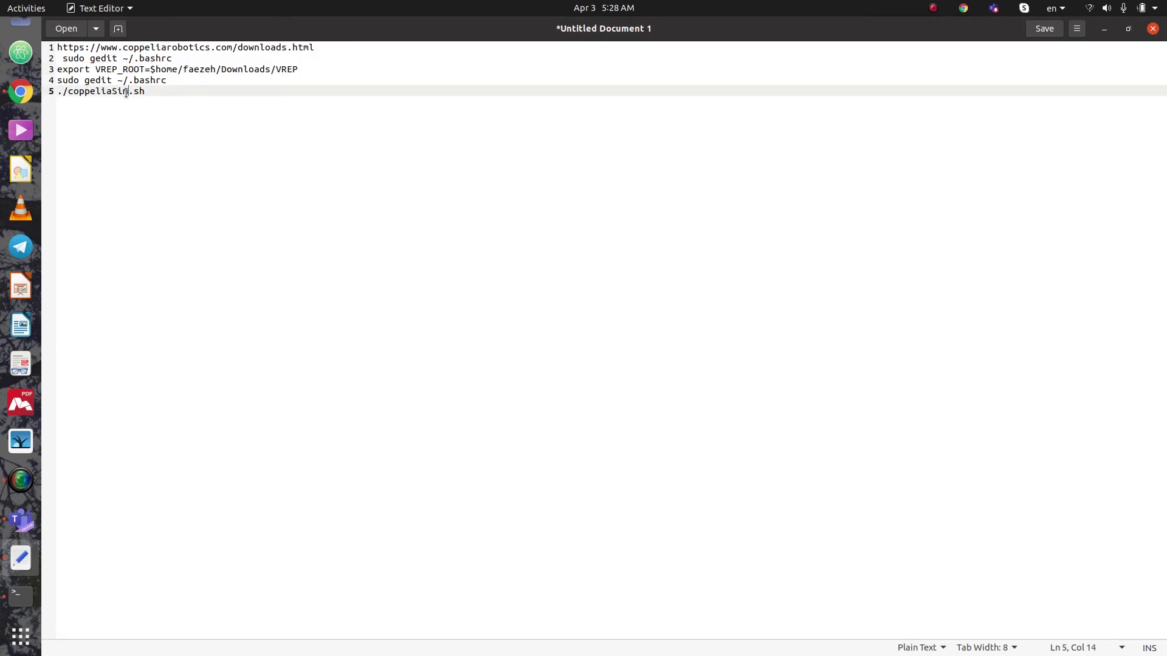
pyautogui.tripleClick(126, 93)
pyautogui.rightClick(126, 92)
pyautogui.click(167, 150)
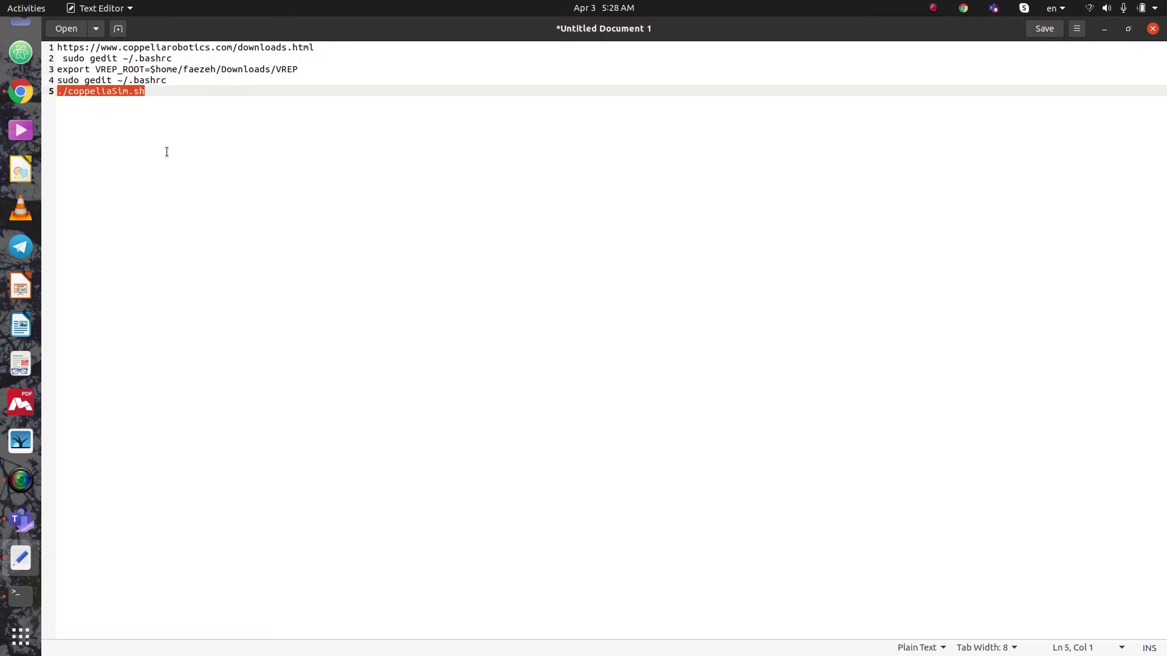
# Paste ./coppeliaSim.sh at the terminal prompt and run it to launch CoppeliaSim V4.1.0 Edu
pyautogui.click(21, 595)
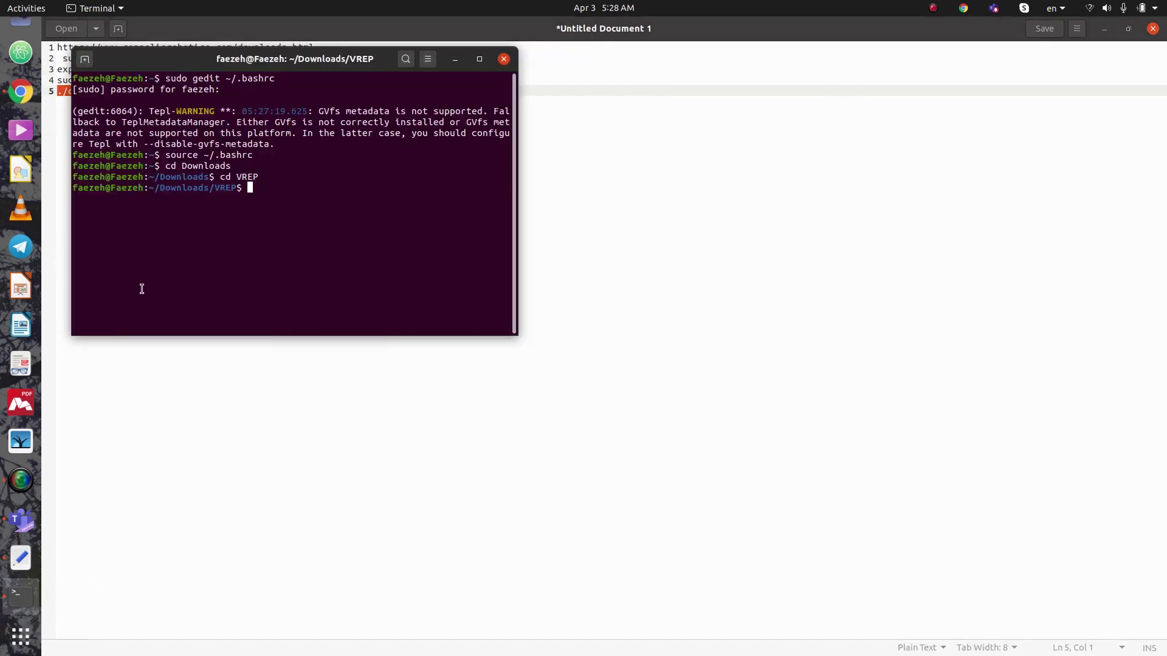
pyautogui.rightClick(252, 194)
pyautogui.click(291, 234)
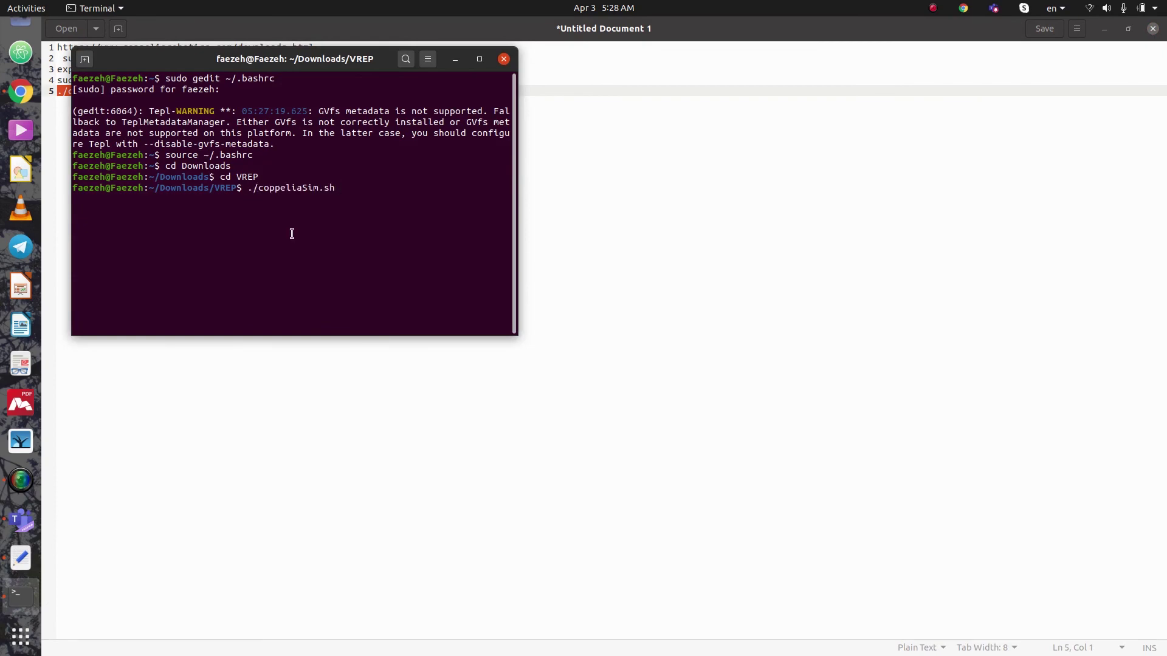
pyautogui.press('Return')
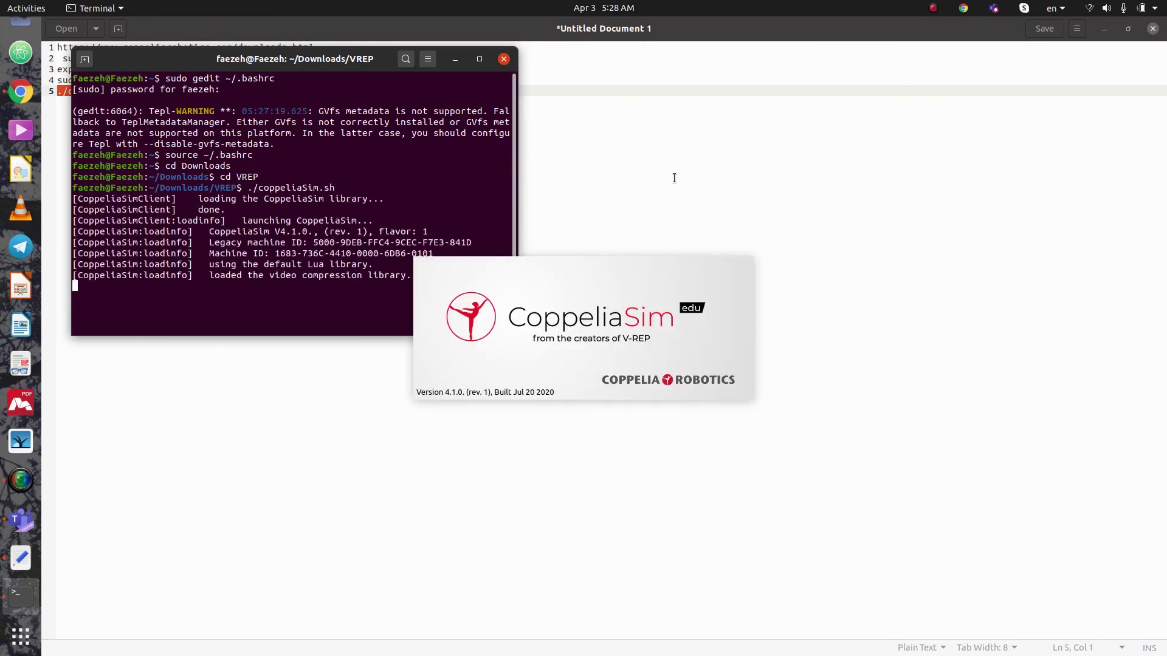